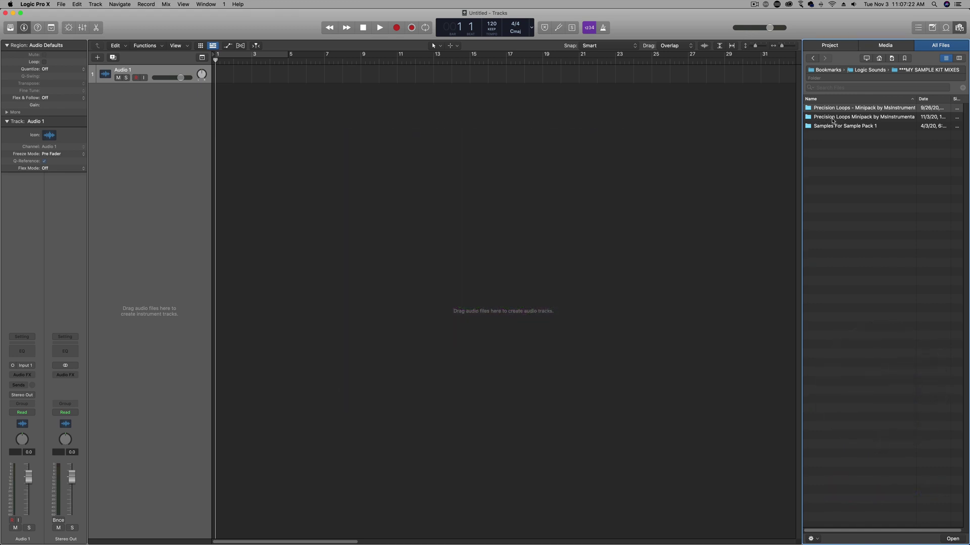
- Browse to Precision Loops Minipack > Soulful Loops > The Deep > The Deep - Stems
left_click(860, 118)
double_click(860, 118)
double_click(851, 119)
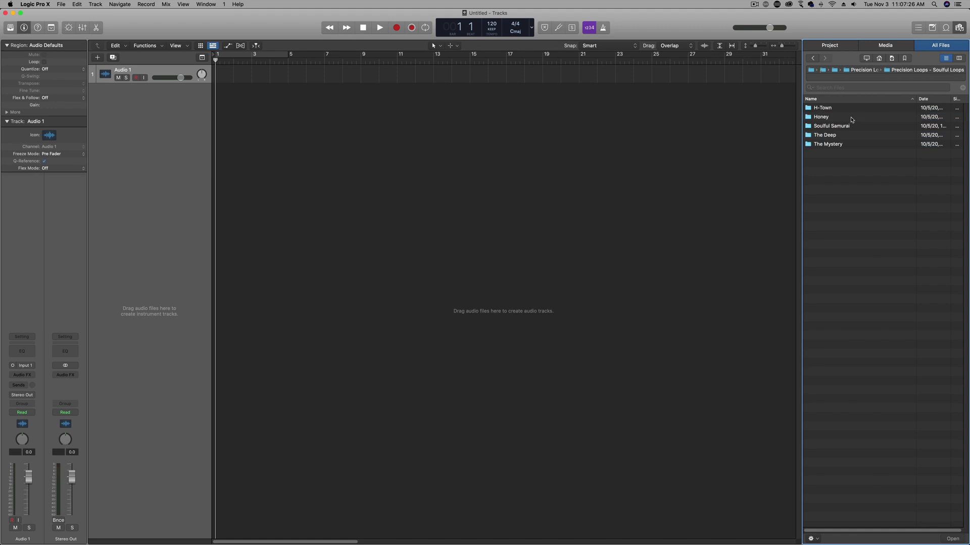
double_click(835, 137)
double_click(811, 118)
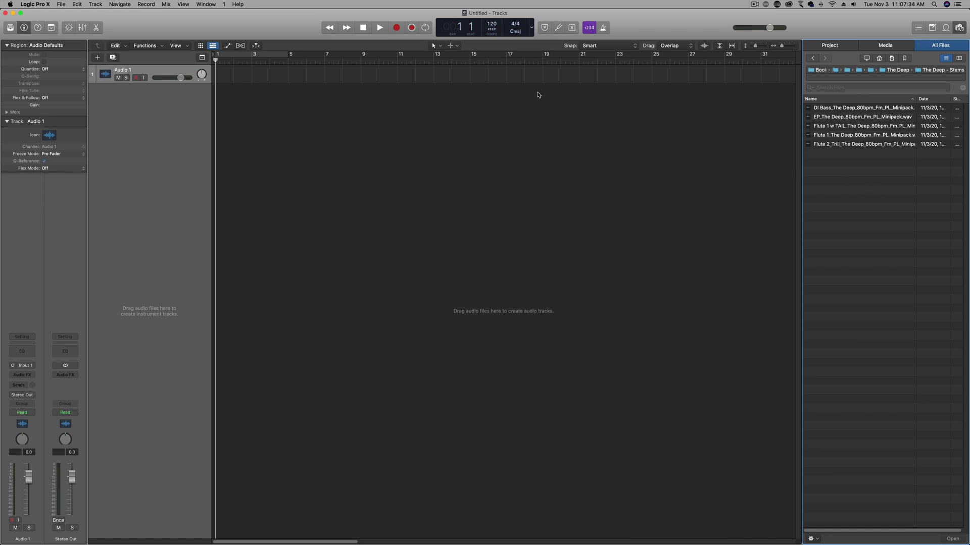
- Set the tempo to 80 BPM and import all five stems onto new tracks at bar 1
left_click_drag(491, 24, 491, 32)
key("super+a")
left_click_drag(833, 108, 215, 112)
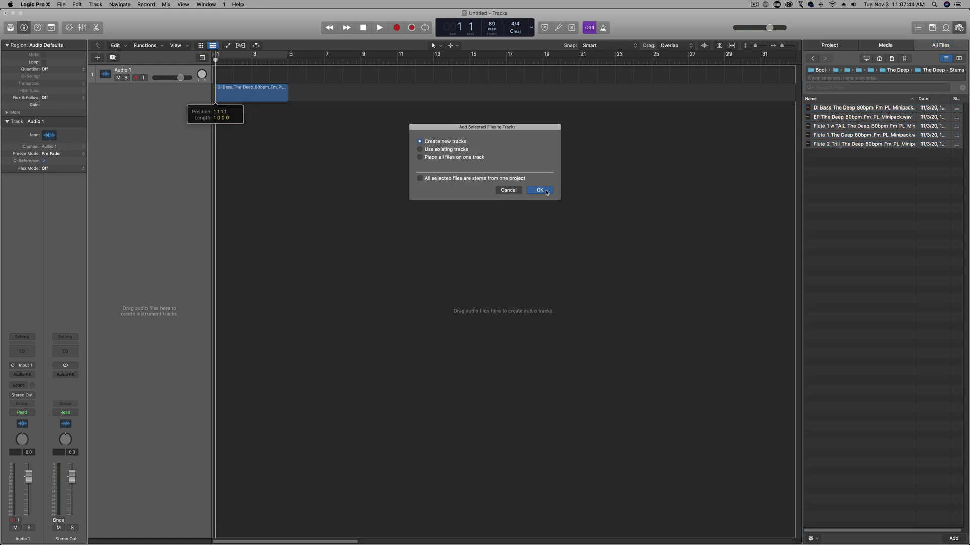
left_click(546, 193)
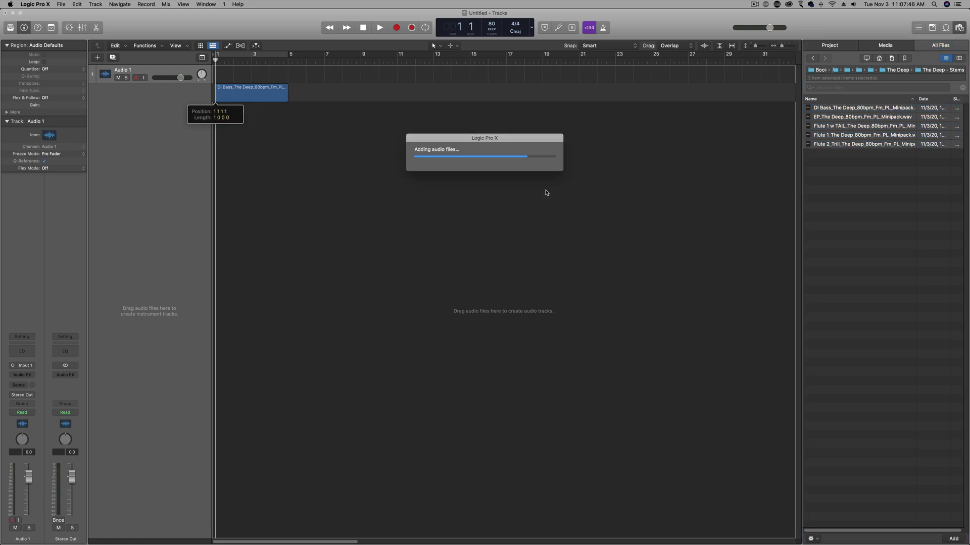
- Set a cycle range over bars 1–5 and enlarge the tracks for a closer view
left_click(267, 59)
left_click_drag(755, 46, 786, 46)
left_click(719, 169)
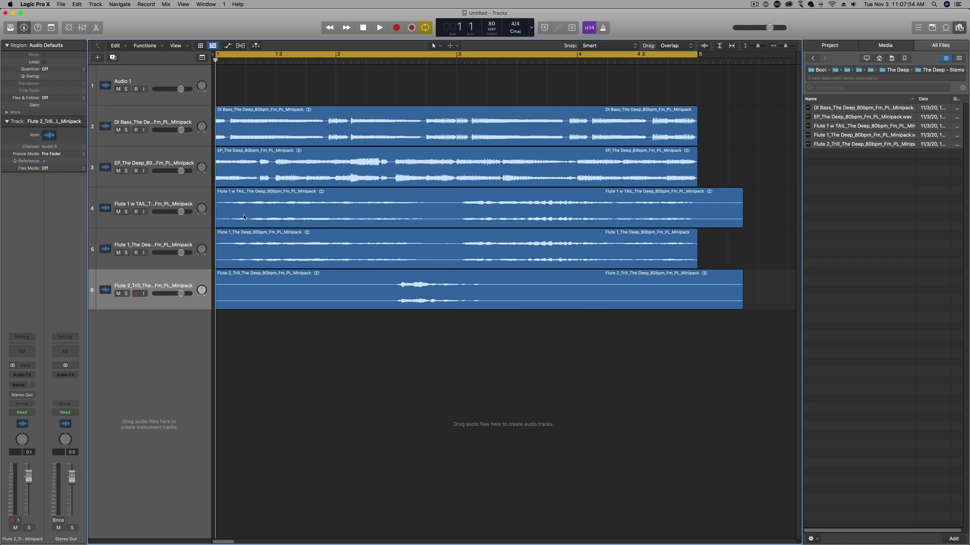
- Delete the Flute 1 w TAIL track, then play the remaining four stems and stop
left_click(181, 196)
right_click(182, 196)
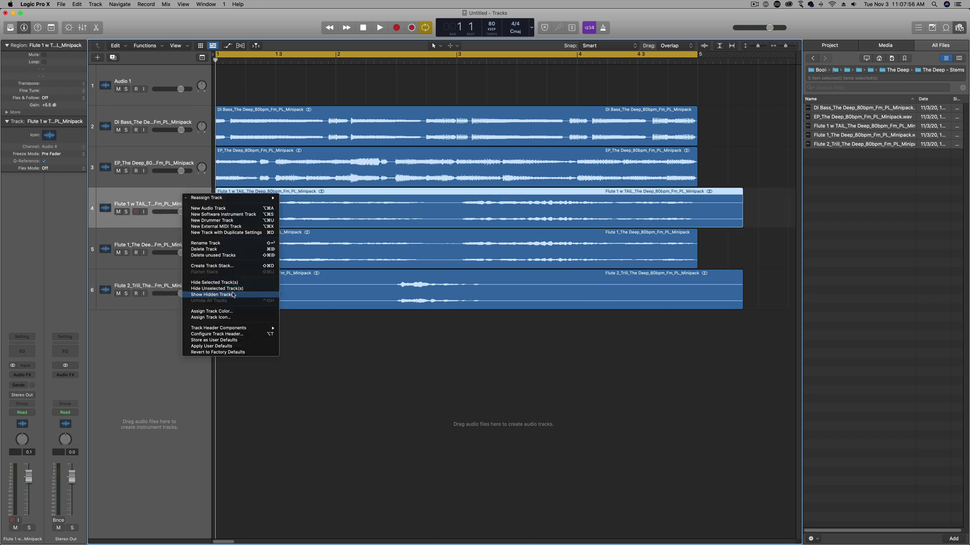
left_click(223, 249)
left_click(542, 176)
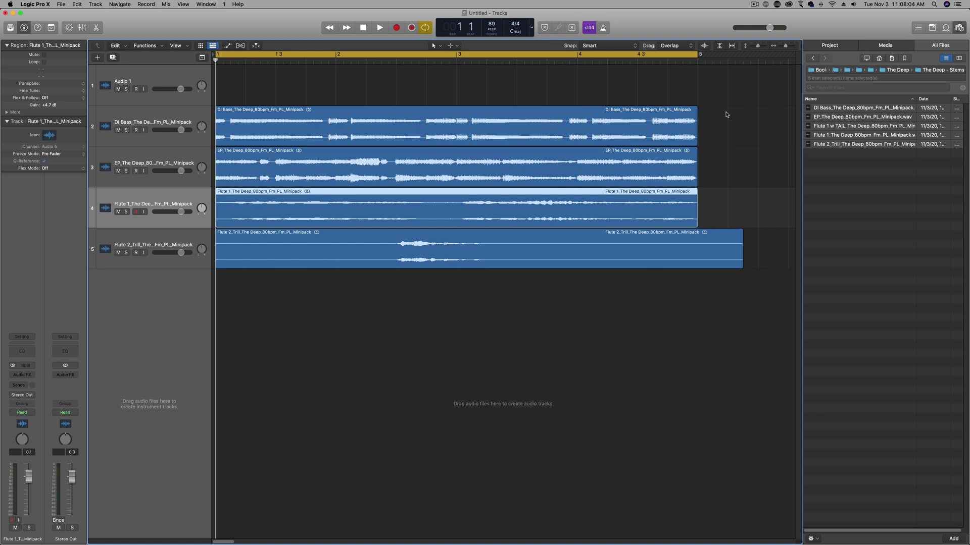
key("space")
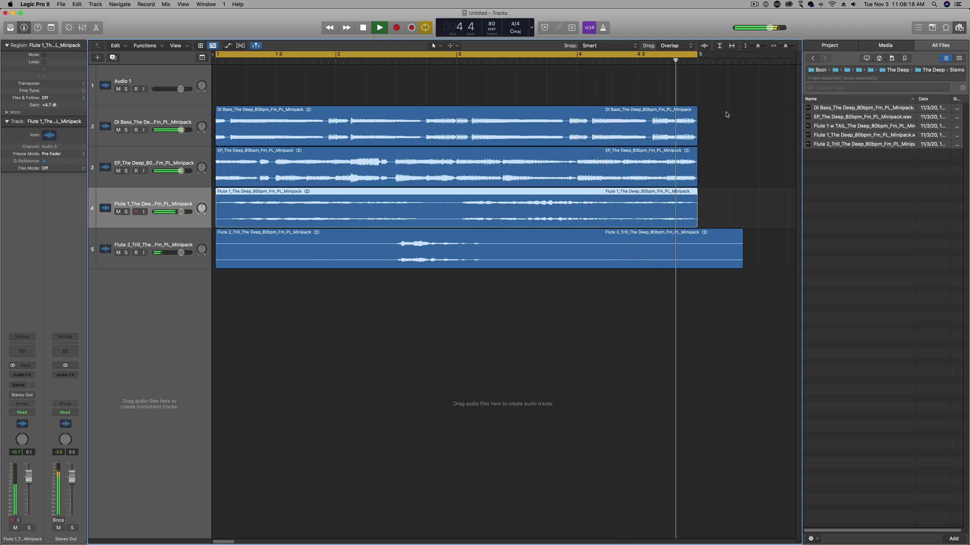
key("space")
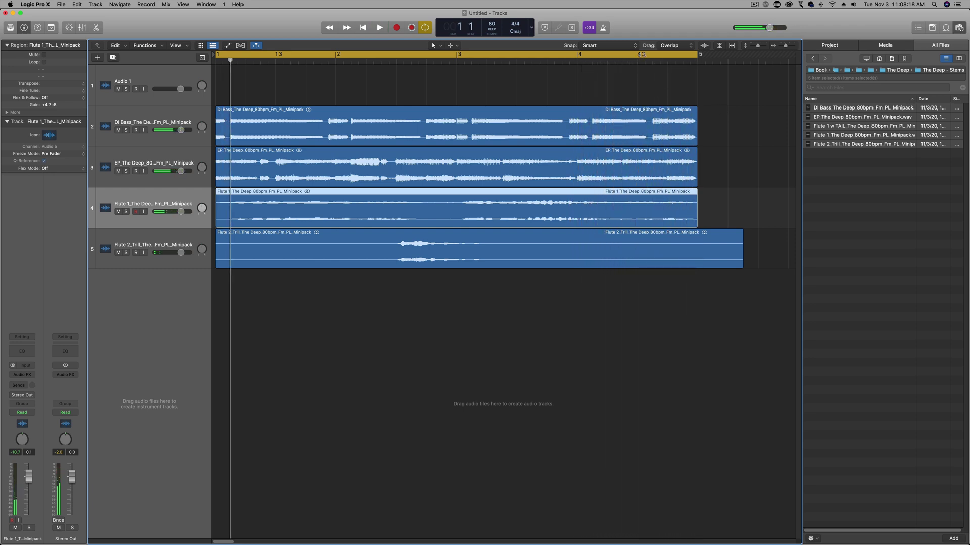
- Play the stems at 132 BPM, then turn off the cycle and undo back to 80 BPM
left_click_drag(785, 46, 783, 46)
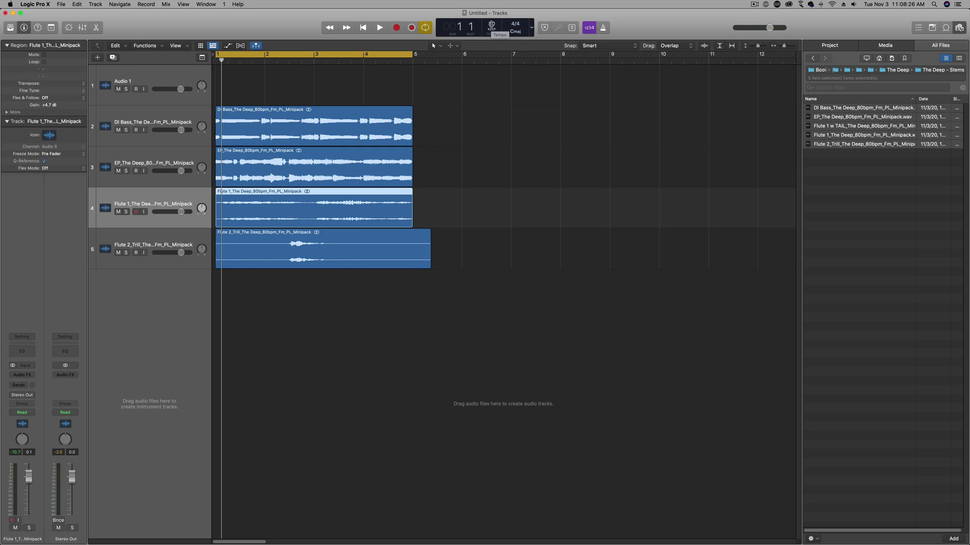
left_click_drag(491, 24, 479, 13)
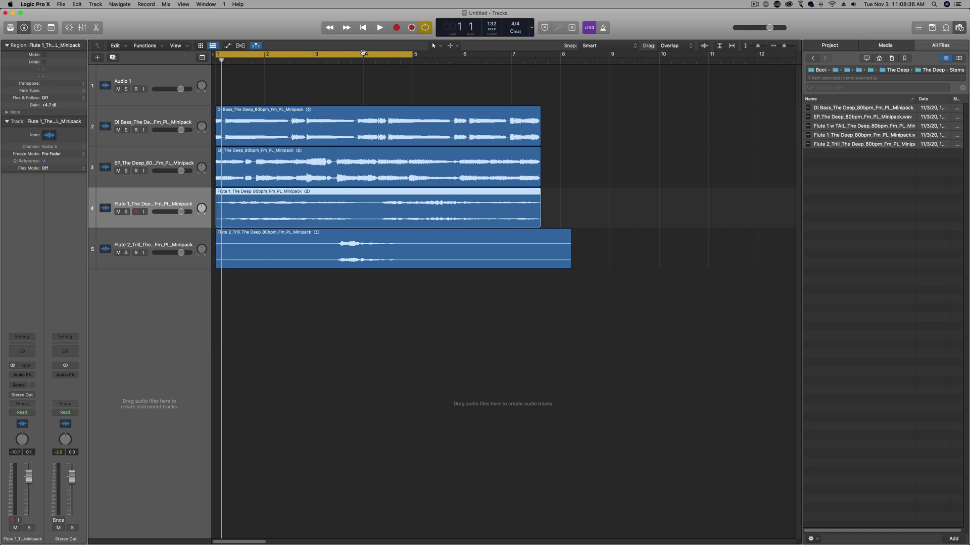
key("space")
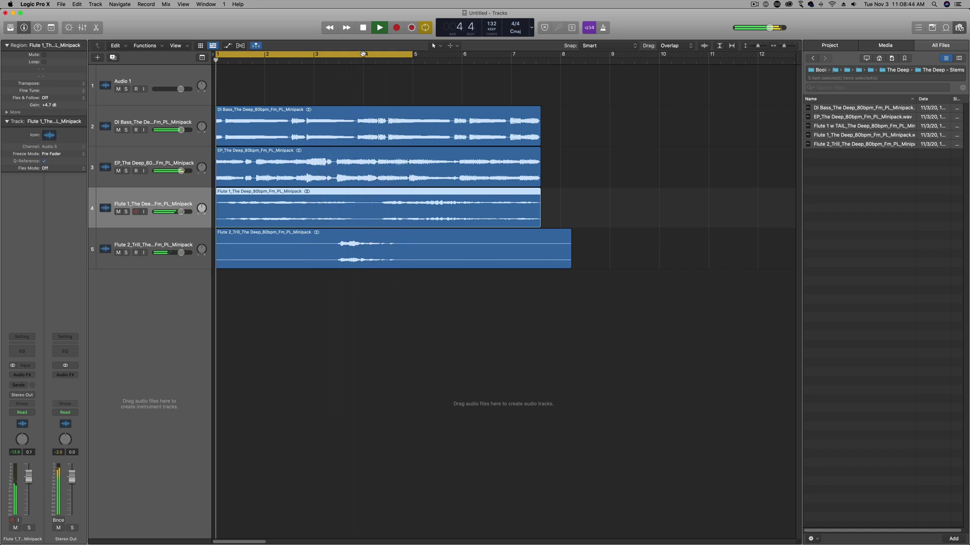
key("space")
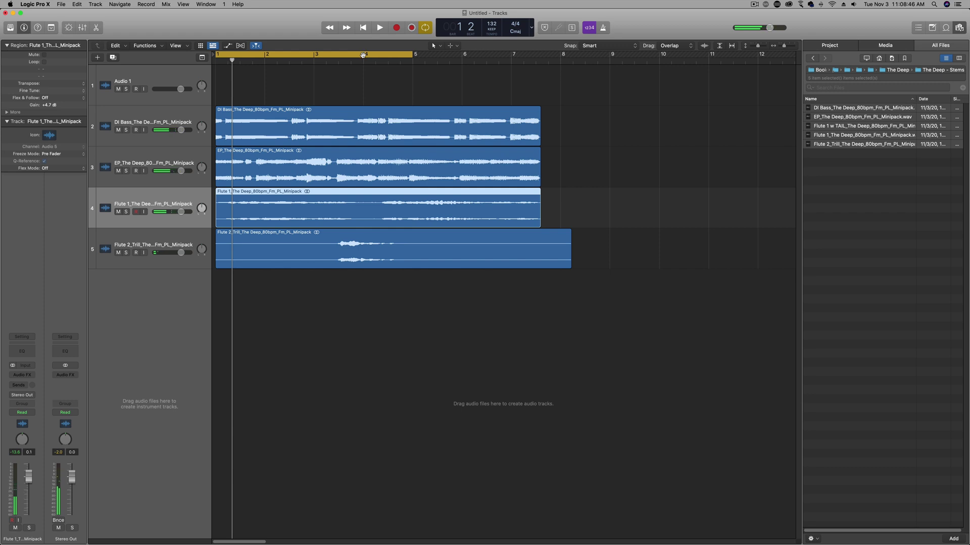
left_click(363, 55)
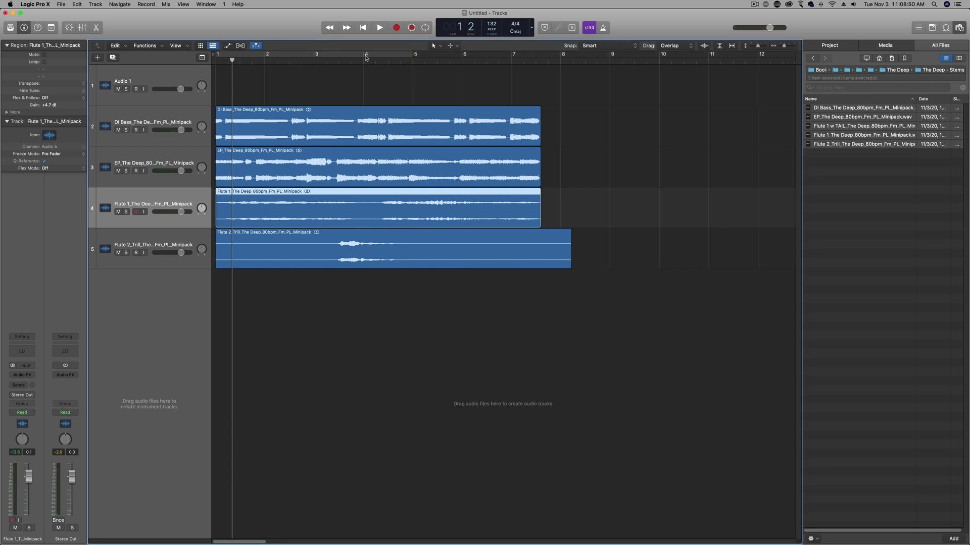
key("super+z")
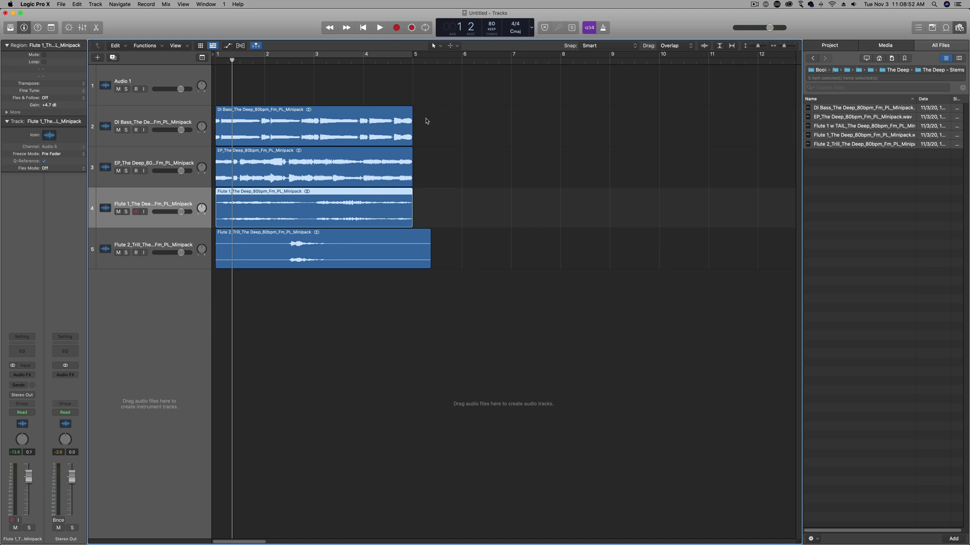
- Trim the Flute 2 Trill region so it ends at bar 5
left_click(438, 243)
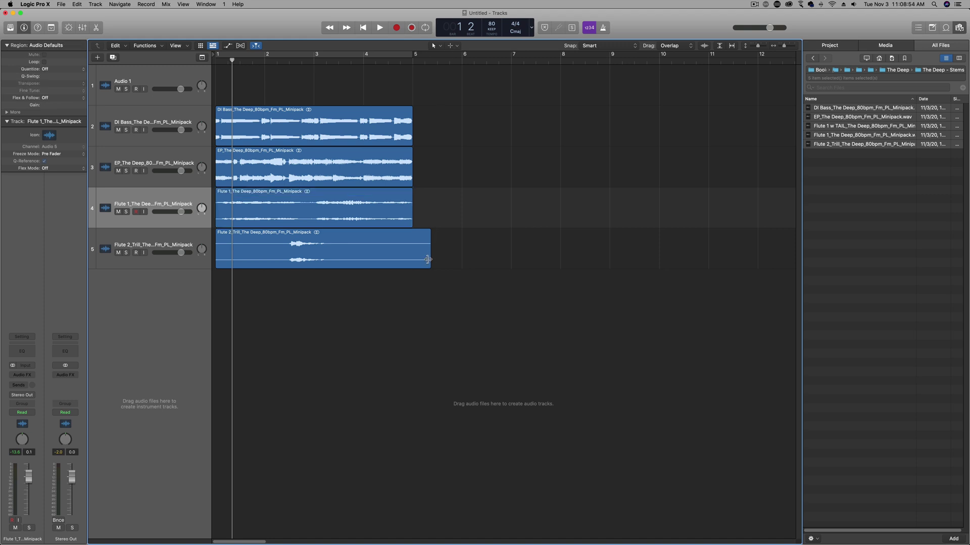
left_click(428, 259)
left_click_drag(428, 260, 358, 112)
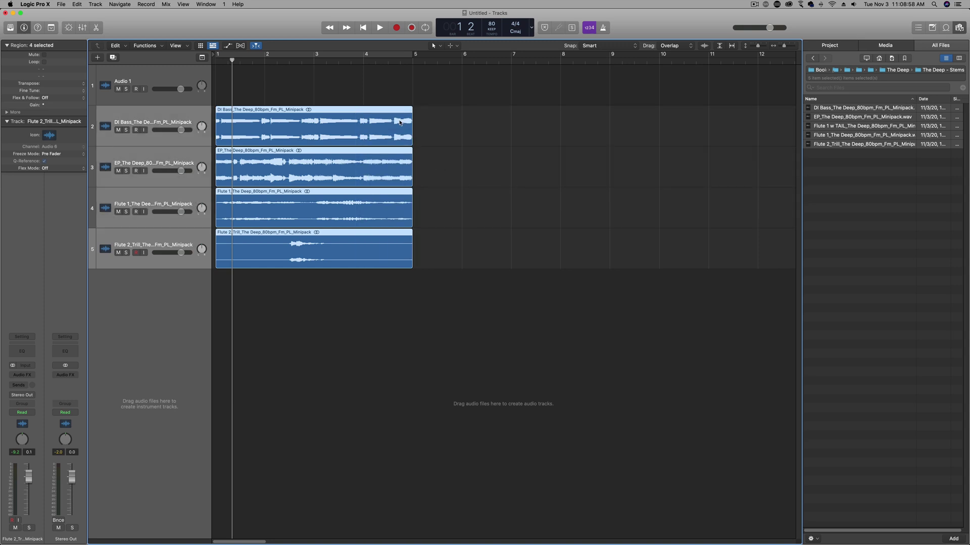
- Write the 80 BPM project tempo into the selected stem audio files, replacing their tempo information
right_click(351, 127)
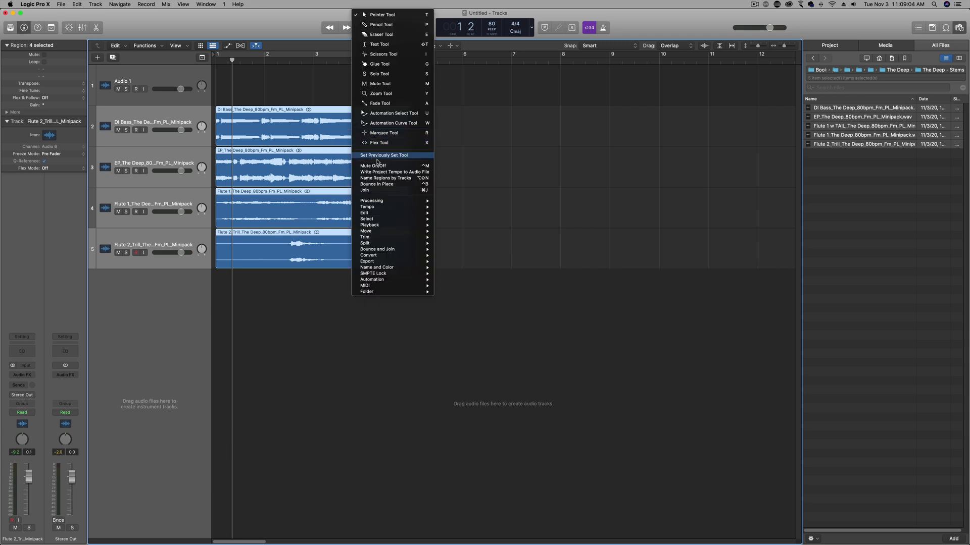
mouse_move(380, 213)
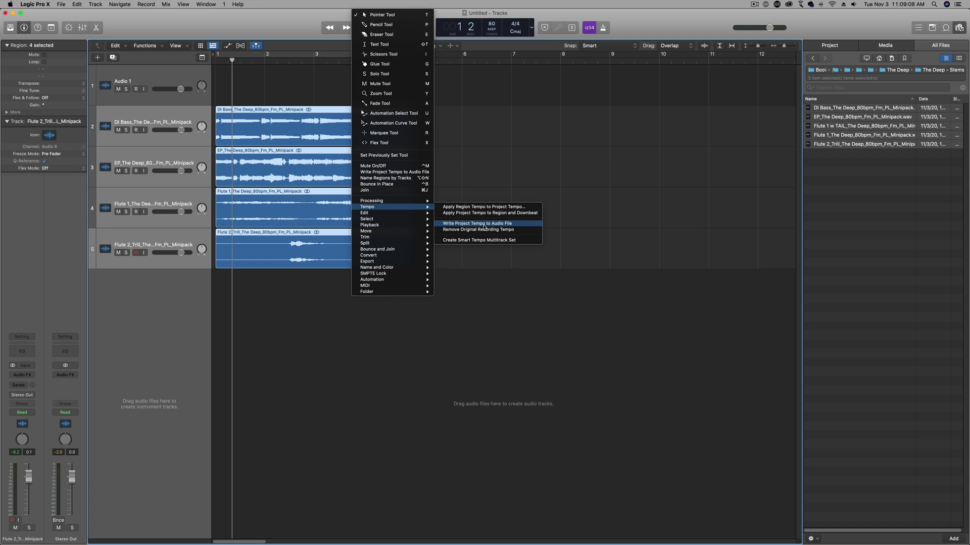
left_click(484, 227)
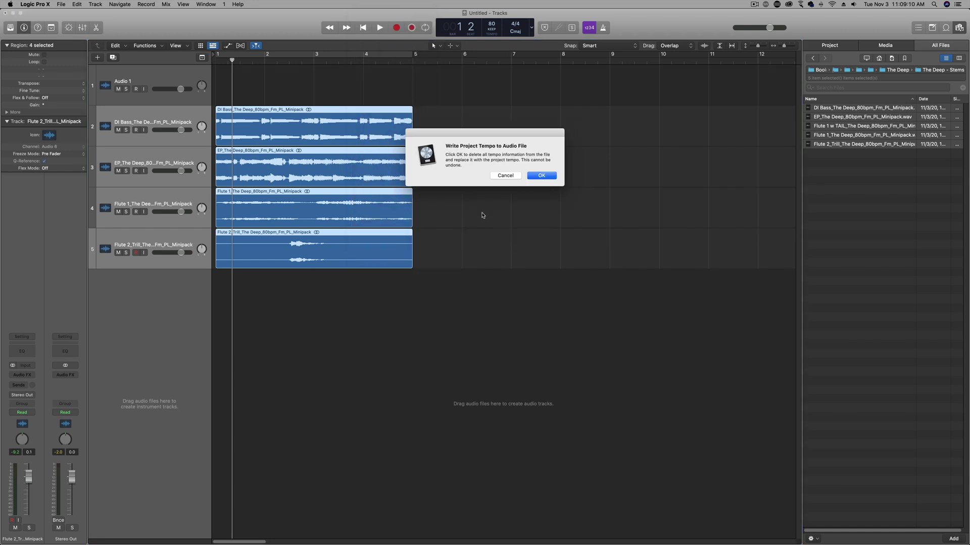
left_click(538, 179)
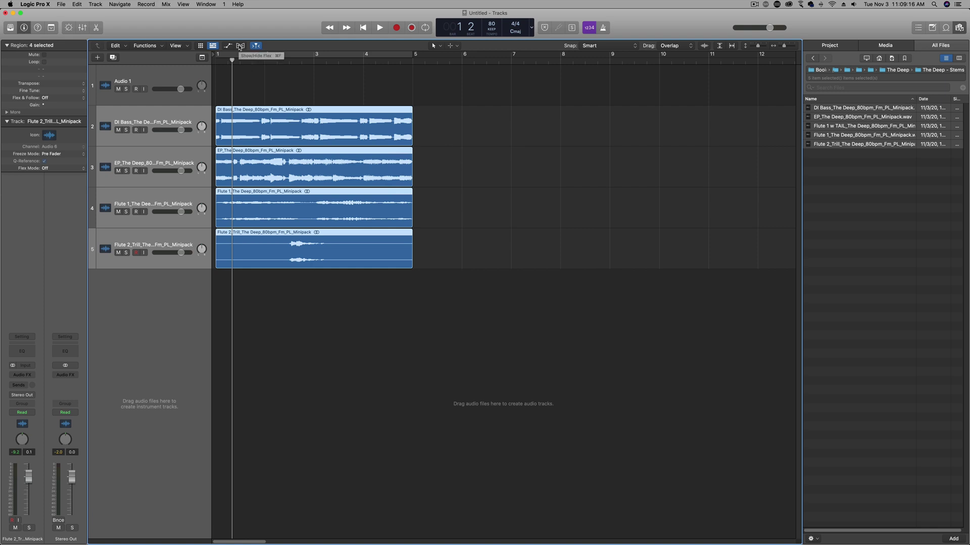
- Set the stems to Flex Time – Polyphonic, cycle bars 1–5, and raise the tempo to 90 BPM
left_click(240, 46)
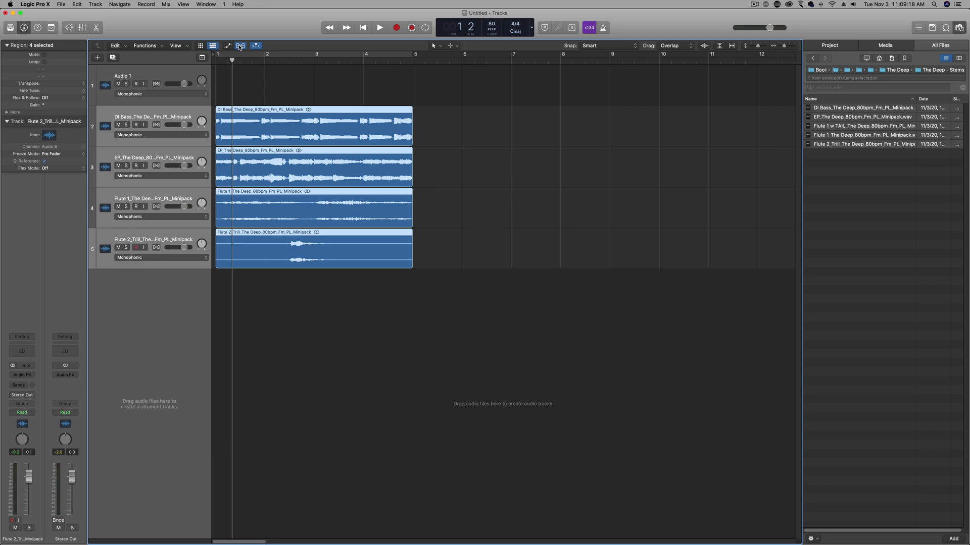
left_click(179, 135)
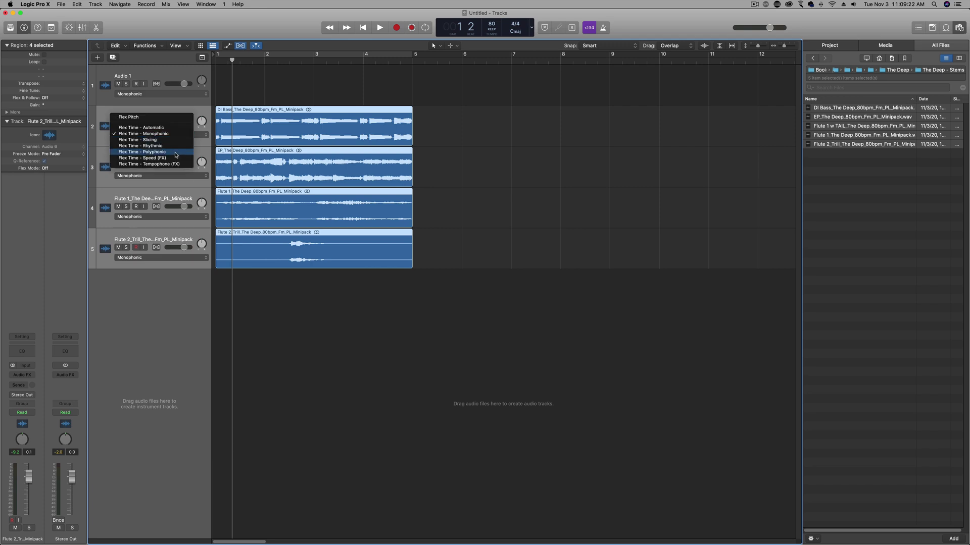
left_click(175, 154)
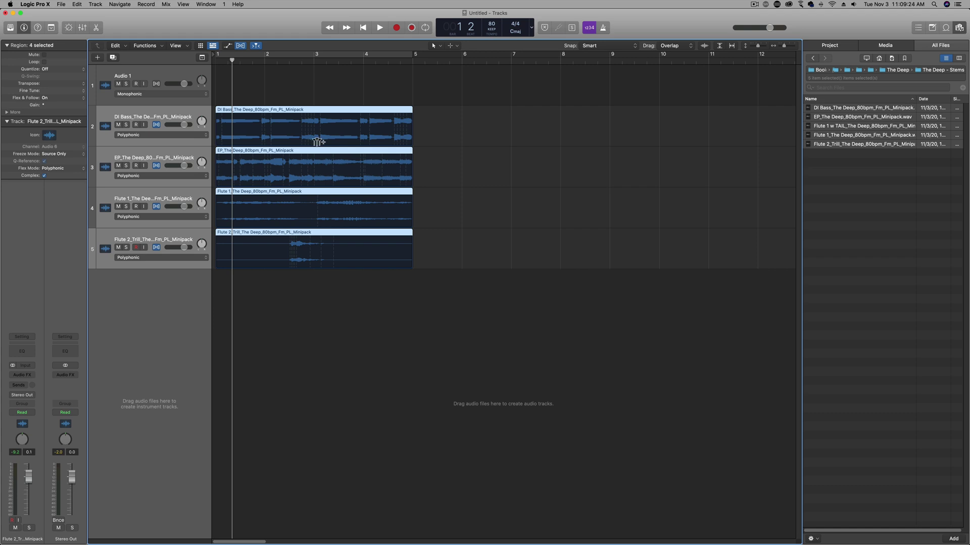
left_click(380, 55)
left_click_drag(492, 25, 491, 21)
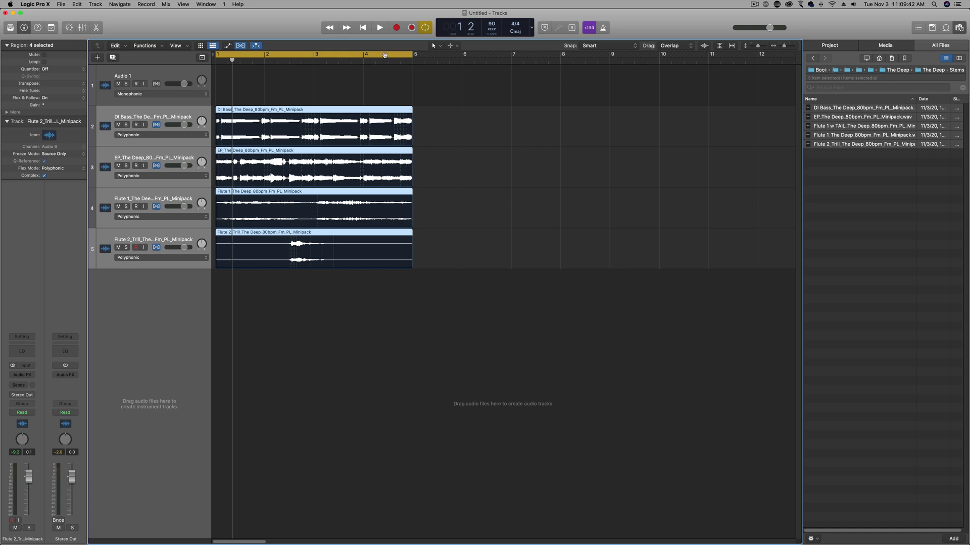
- Hide the flex view, play the stems at 90 BPM with the metronome on, then deselect them
left_click(240, 47)
key("space")
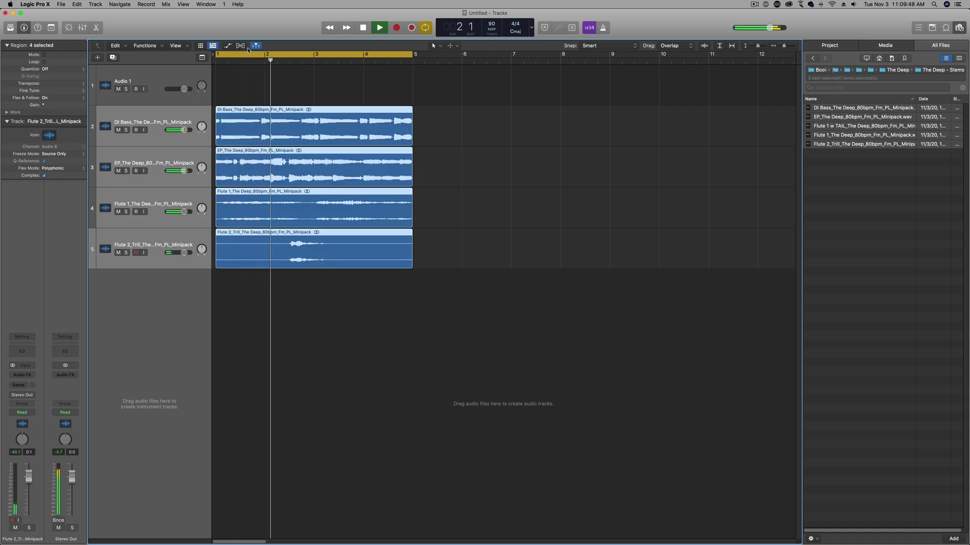
left_click(602, 28)
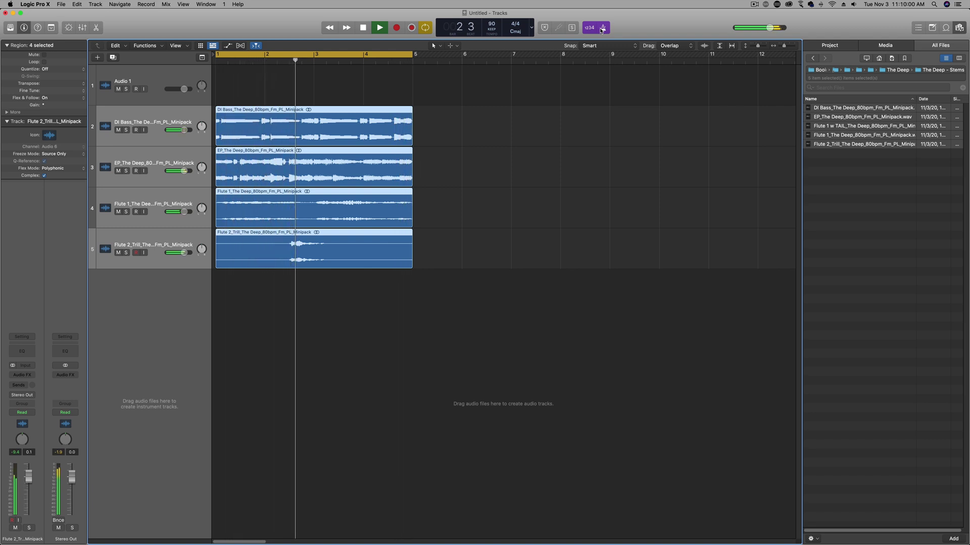
key("space")
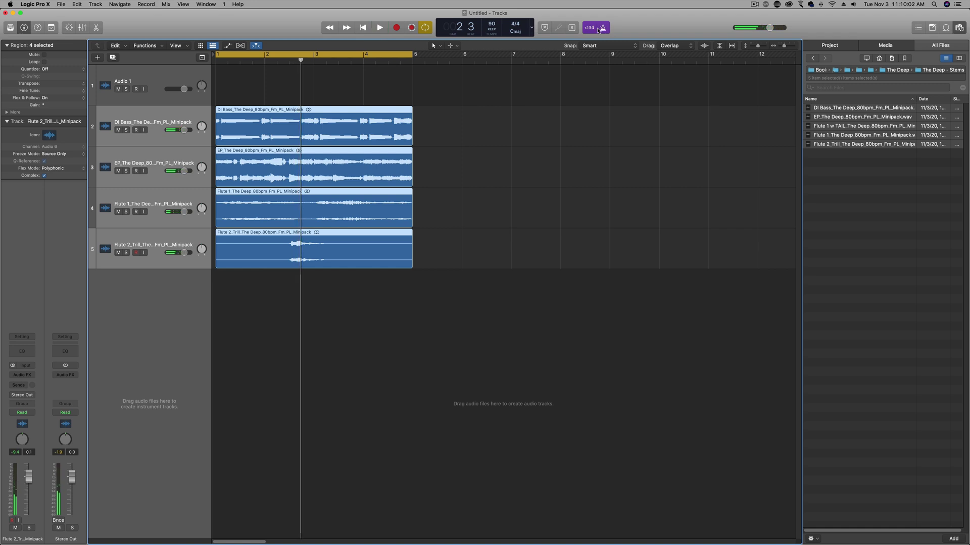
left_click(457, 94)
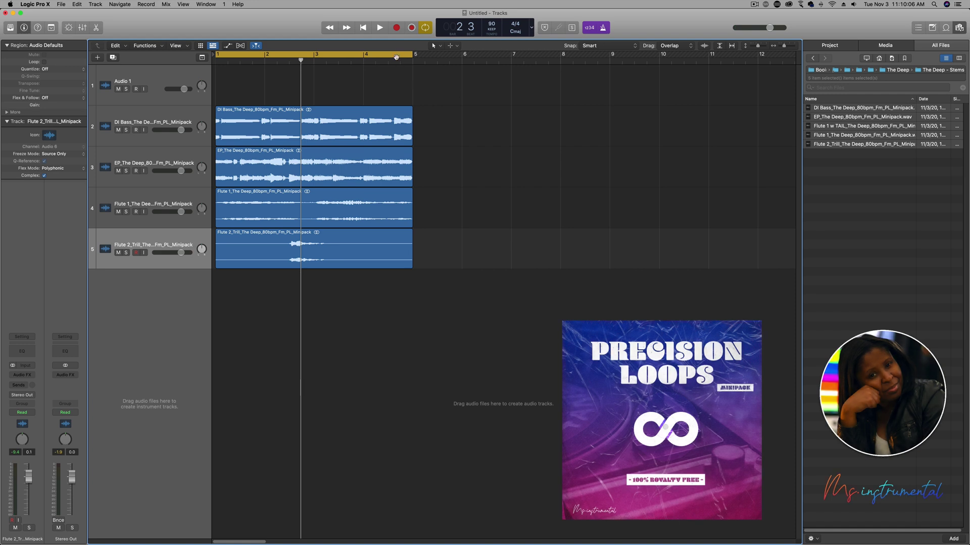
left_click(363, 29)
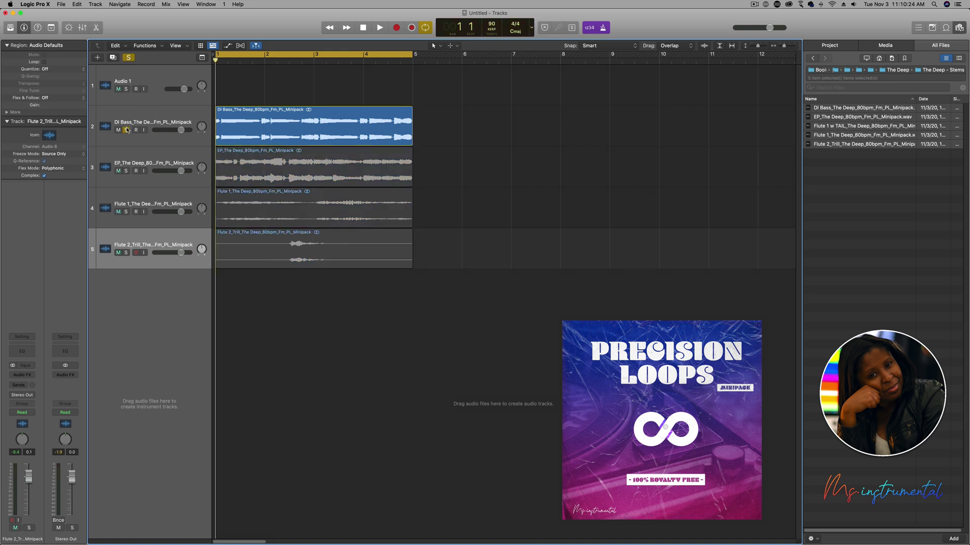
key("space")
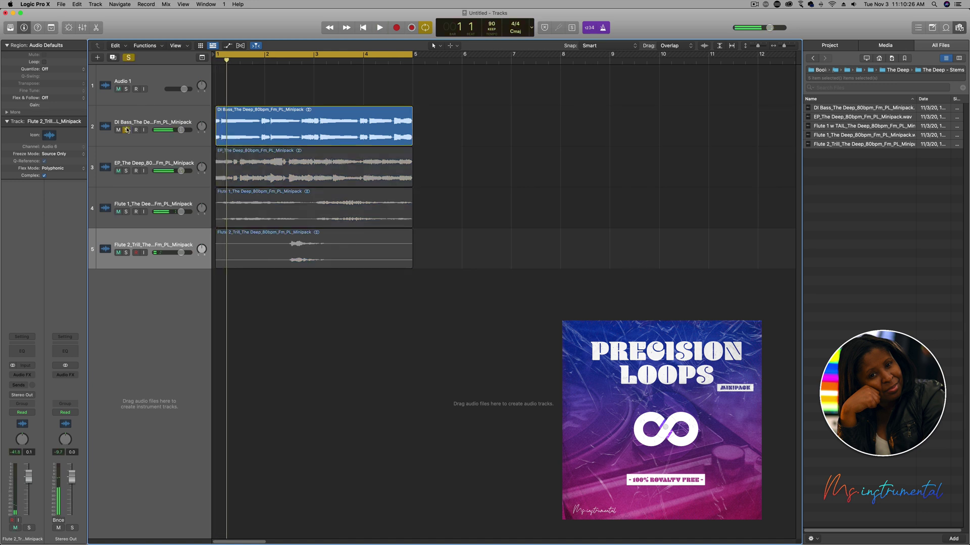
key("Down")
key("space")
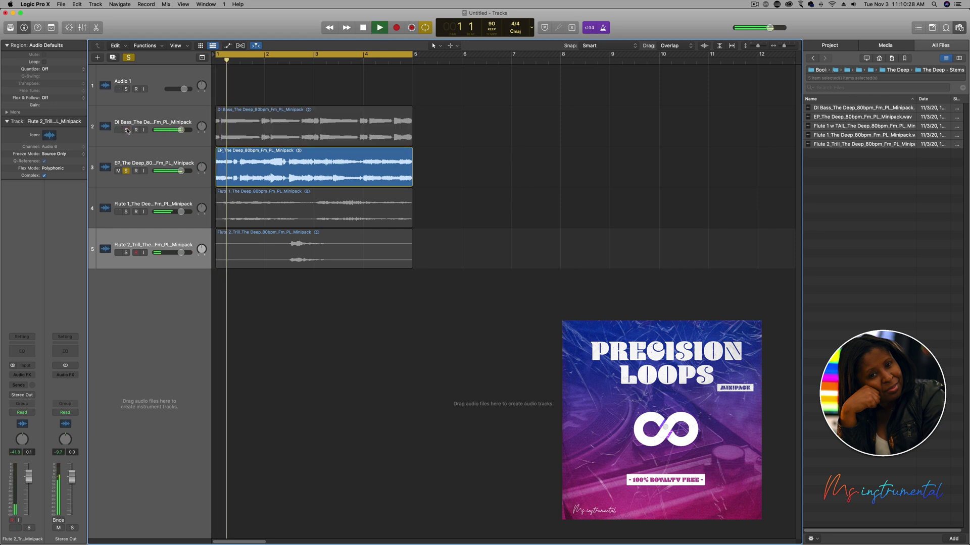
key("space")
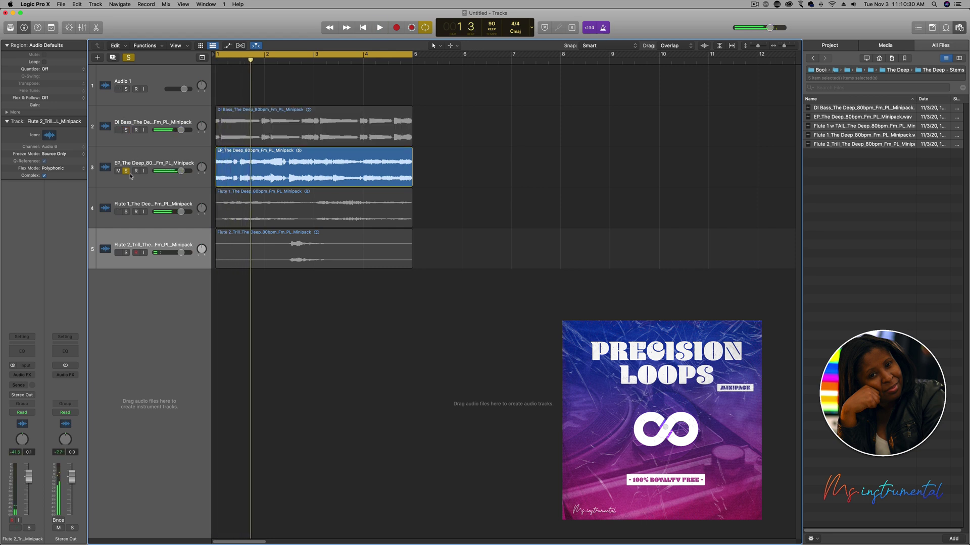
left_click(126, 172)
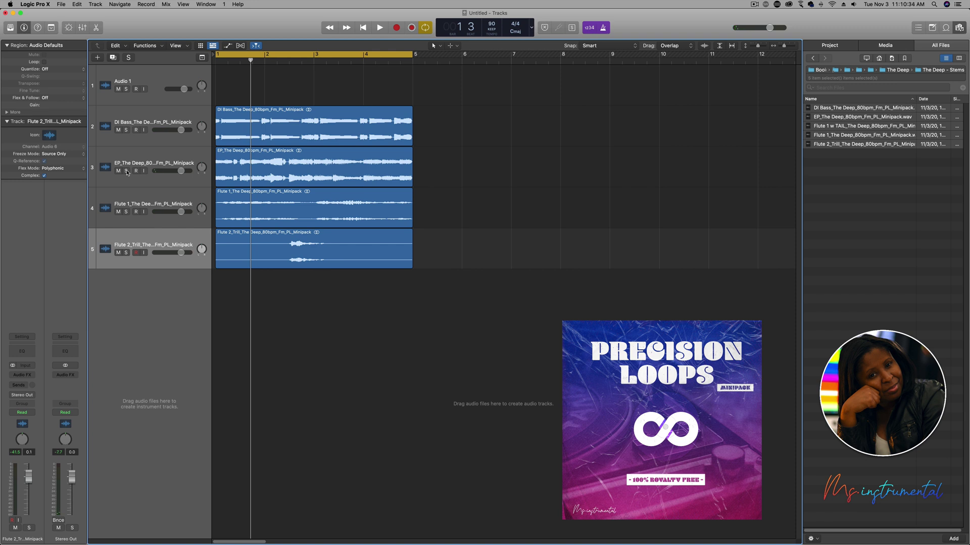
left_click(126, 212)
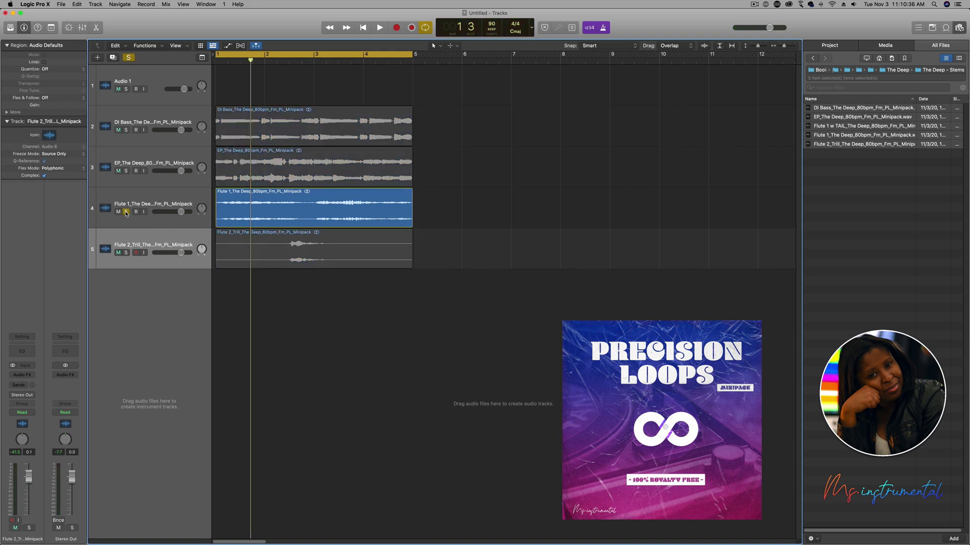
key("space")
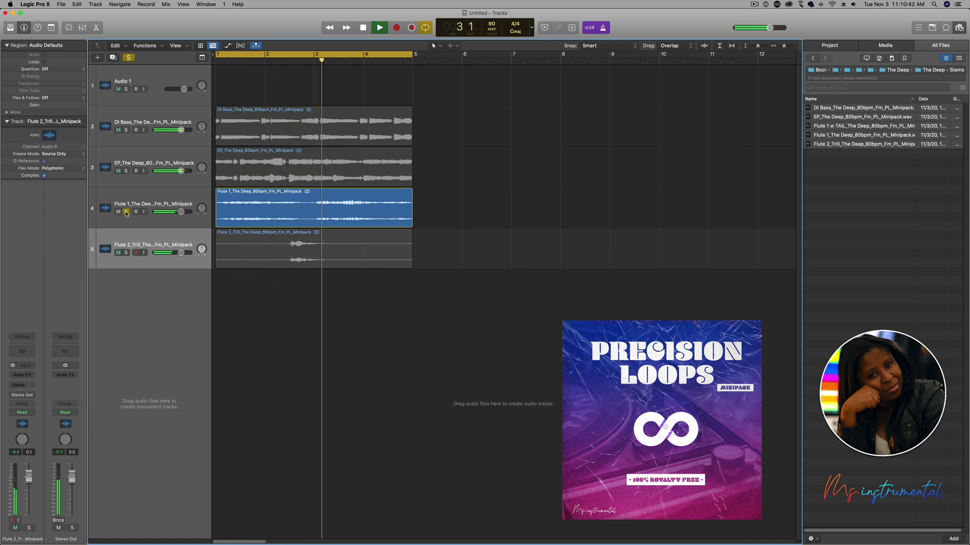
key("space")
left_click(127, 212)
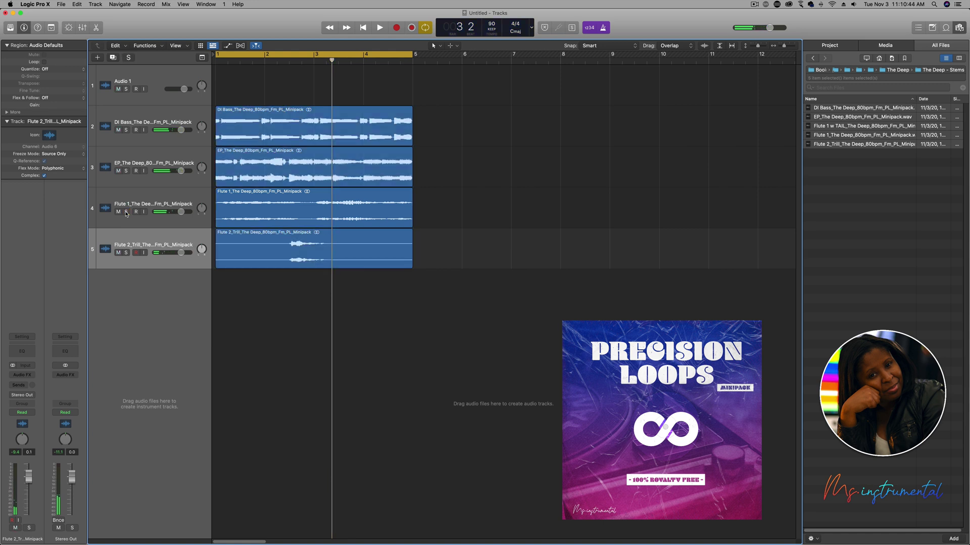